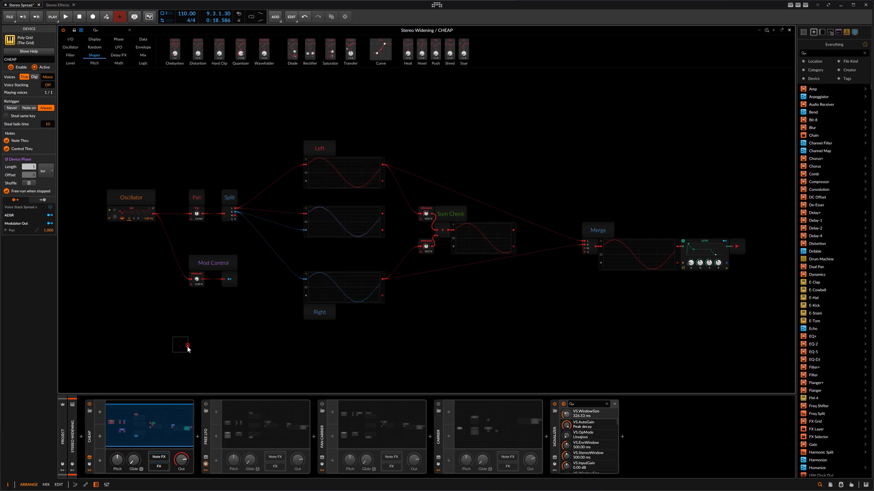
Step: Start playback and open the Signalizer window, placing it clear of the oscilloscopes in the CHEAP patch
key("space")
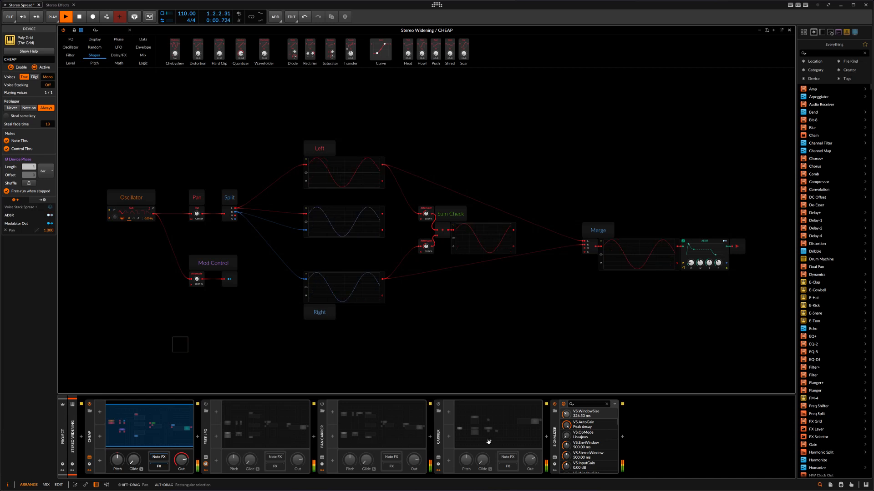
left_click(555, 463)
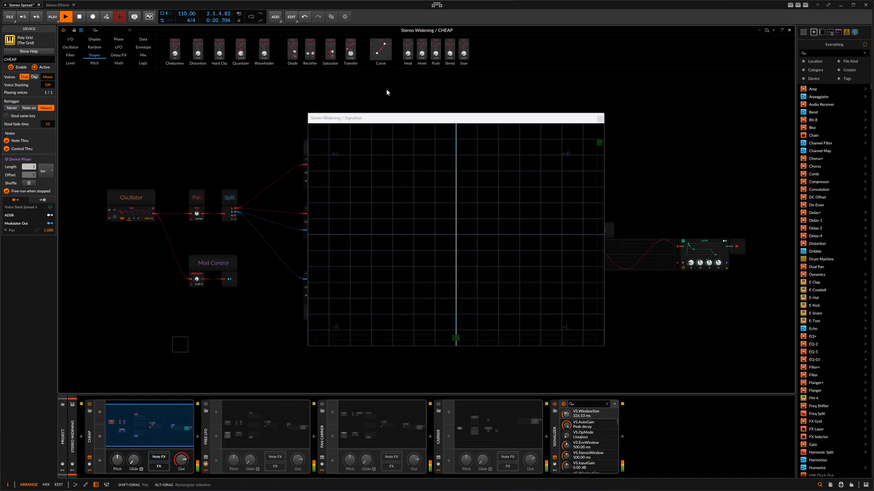
left_click_drag(418, 120, 612, 289)
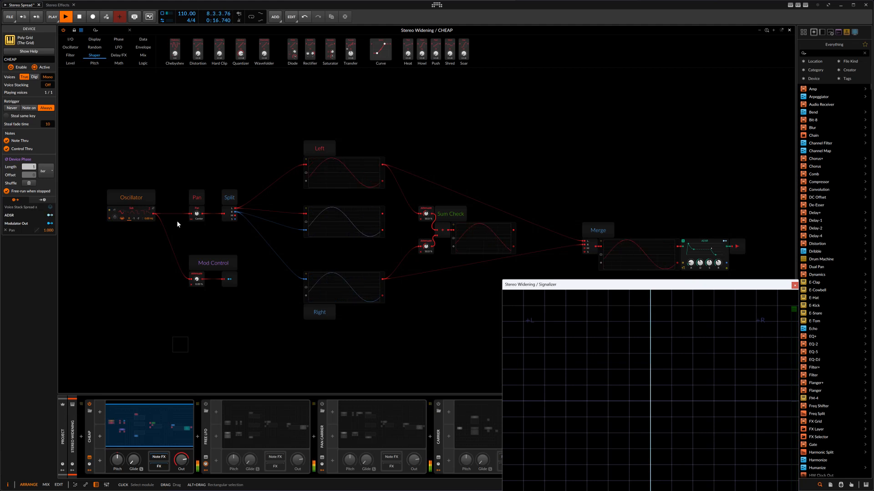
Step: Raise the Mod Control attenuator in the CHEAP patch to 100 %, keeping the Signalizer's vectorscope in view
left_click(197, 278)
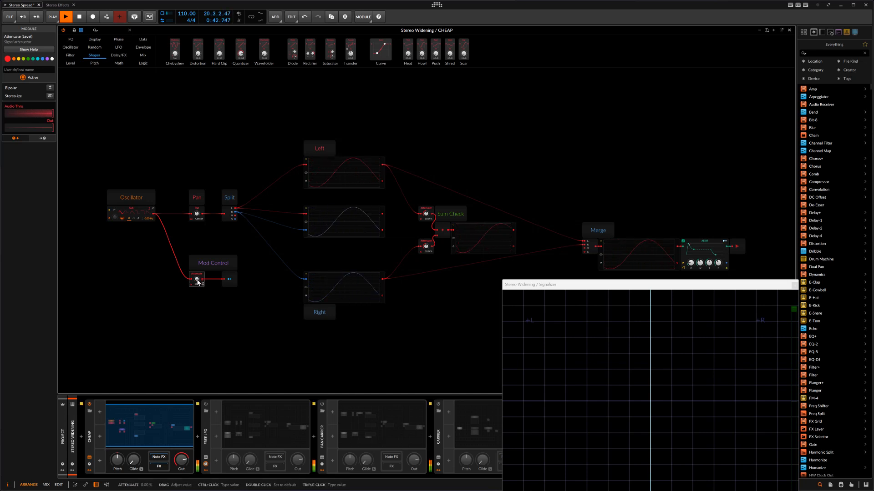
mouse_move(585, 292)
left_click_drag(584, 289, 508, 288)
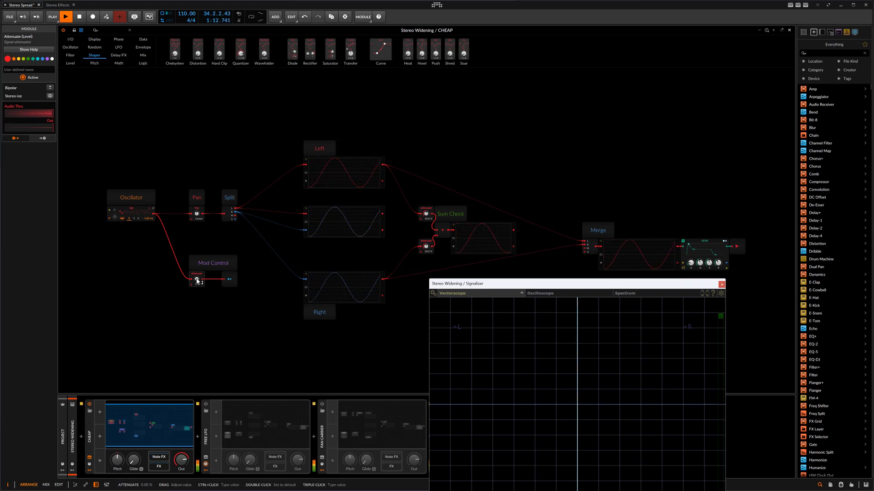
left_click_drag(197, 281, 197, 234)
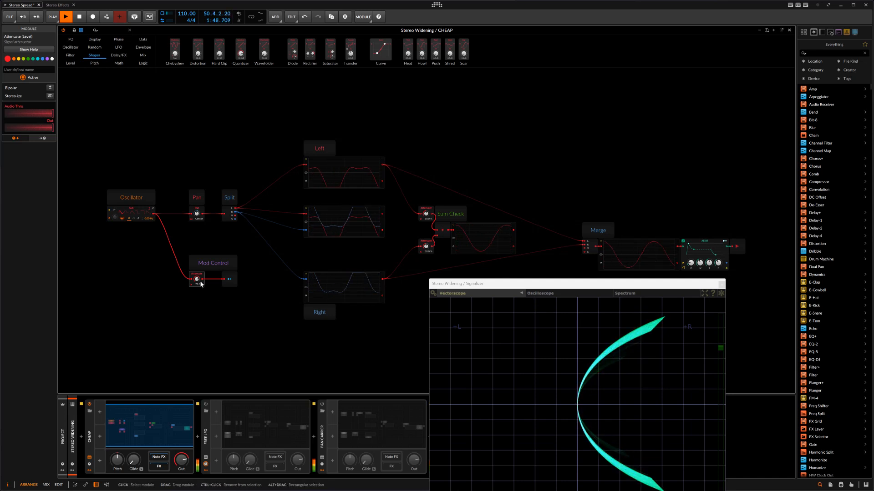
left_click_drag(196, 281, 197, 271)
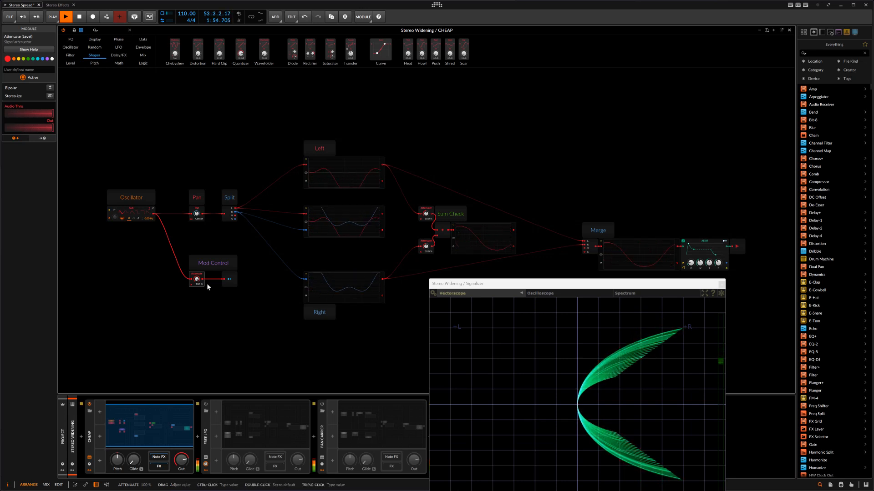
left_click(107, 30)
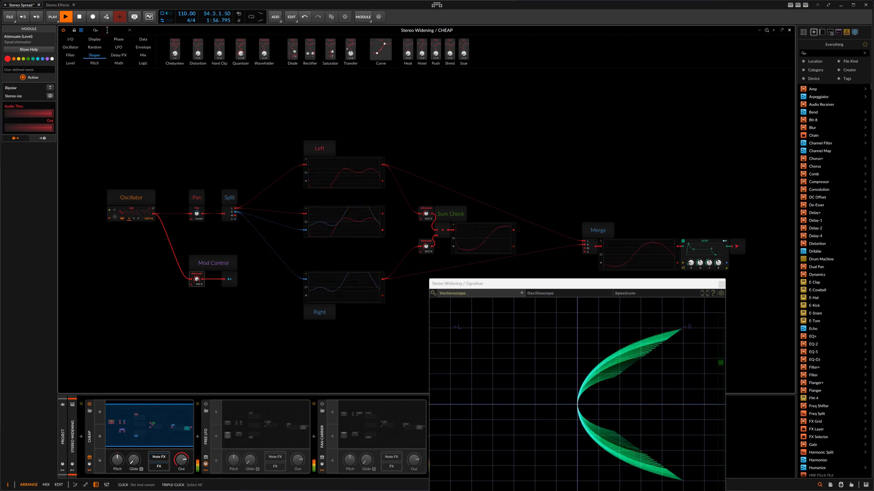
type("ga")
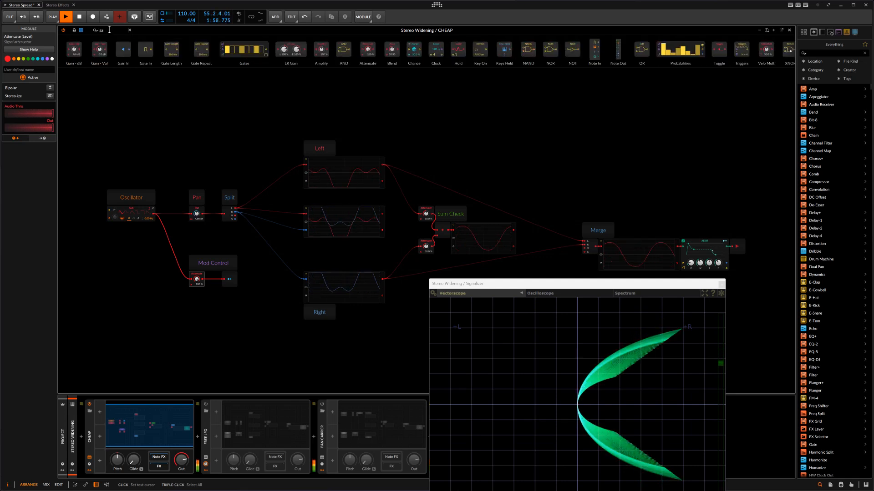
left_click_drag(123, 49, 214, 284)
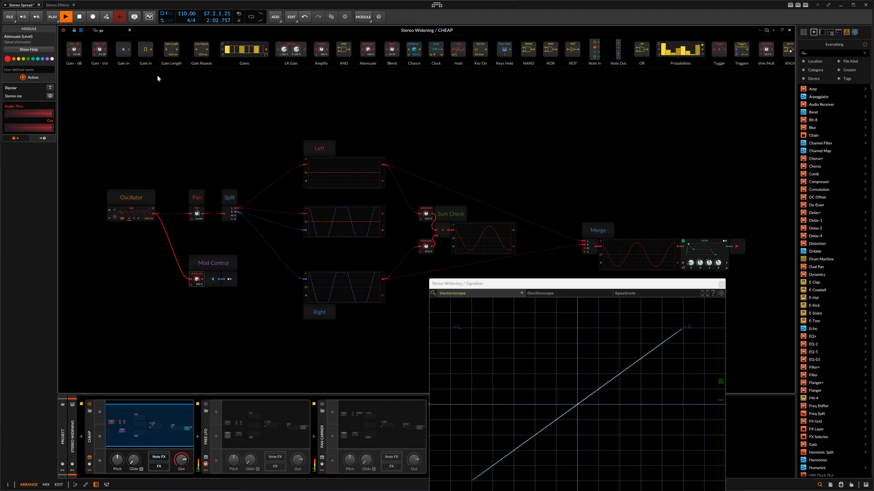
key("ctrl+z")
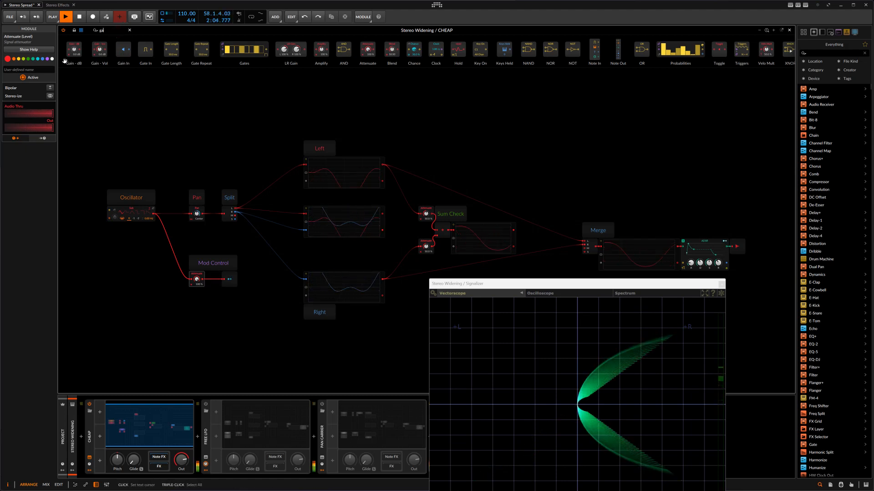
Step: Try different gain levels with a Gain - dB module after the Mod Control attenuator, and delete the module
left_click_drag(74, 49, 213, 268)
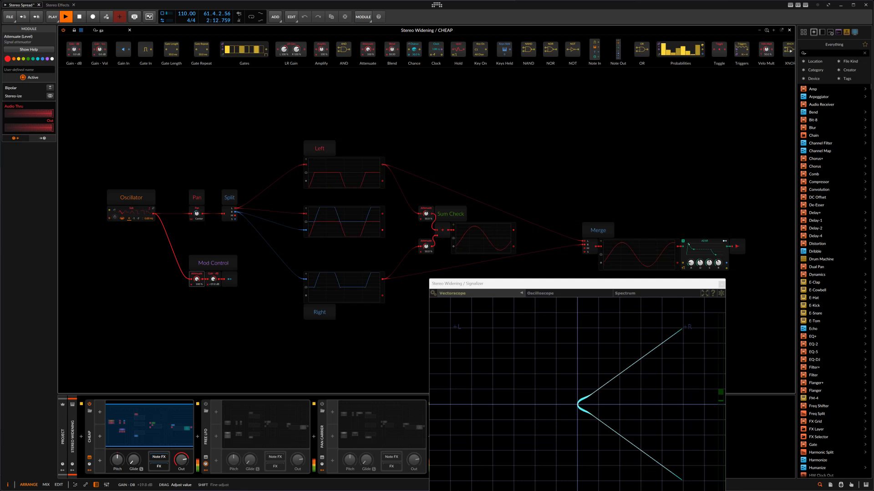
left_click_drag(213, 279, 213, 310)
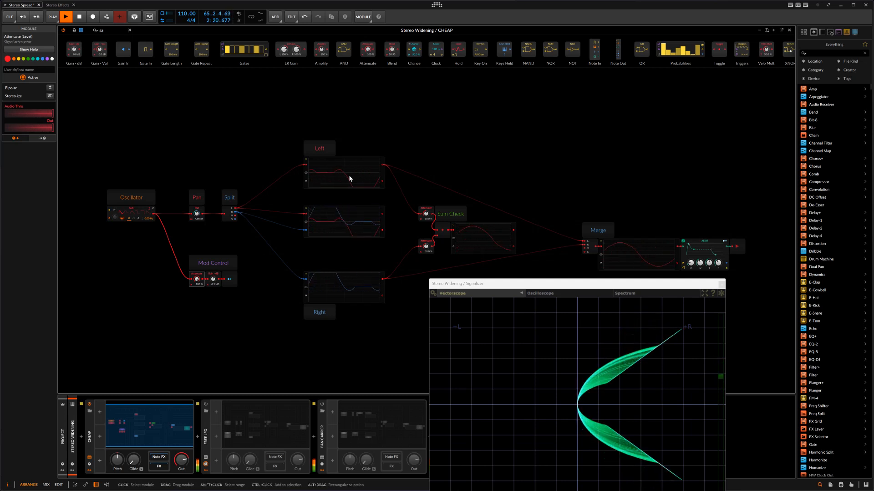
double_click(216, 282)
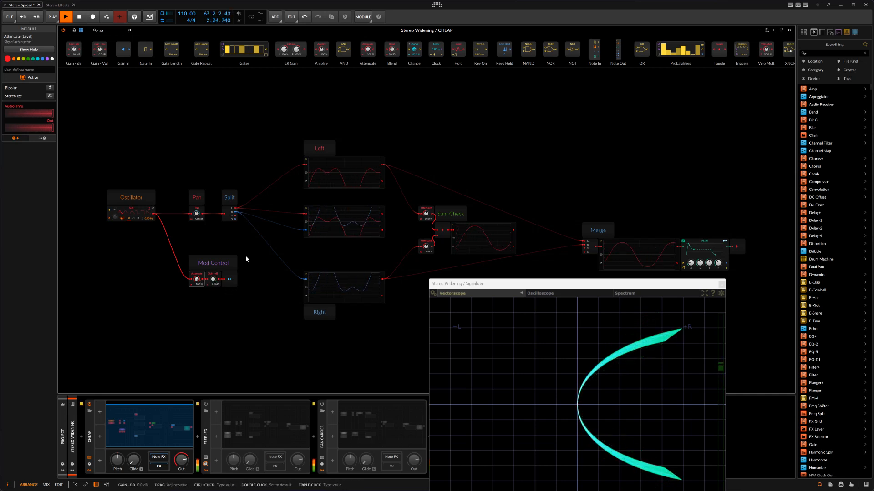
left_click(213, 275)
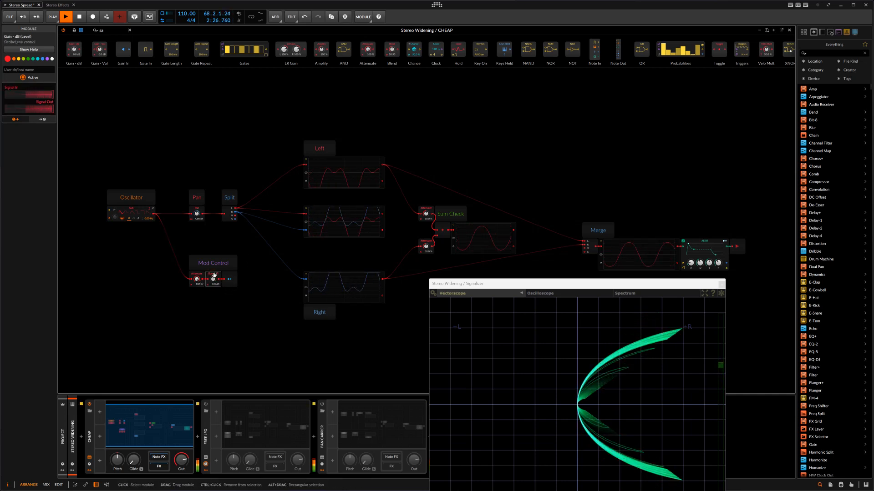
key("Delete")
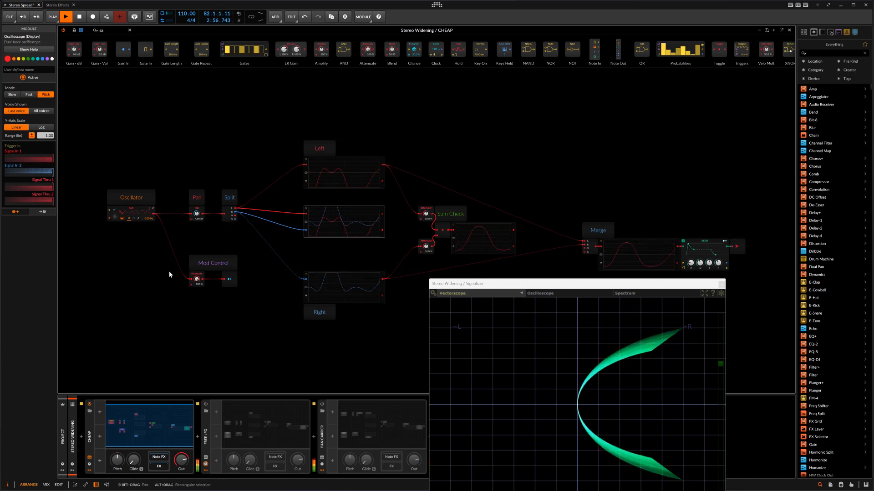
Step: Try the half-sine waveform on the CHEAP oscillator and return it to sine
left_click(127, 214)
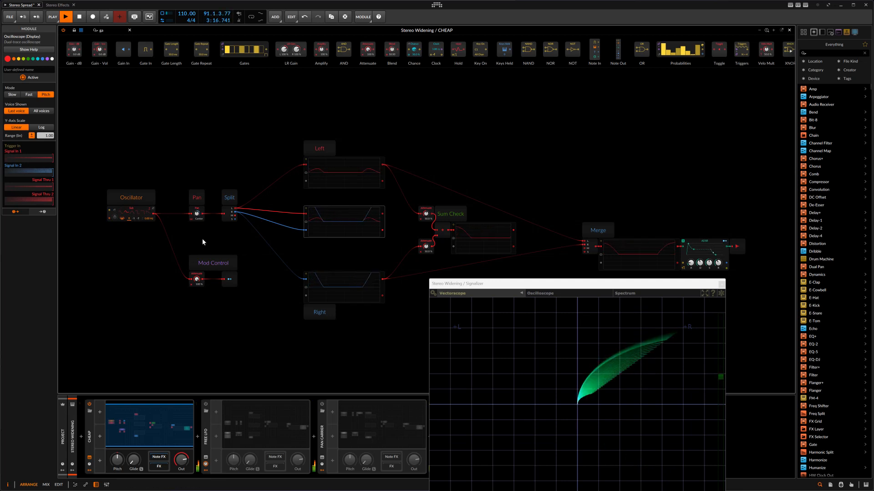
left_click(123, 215)
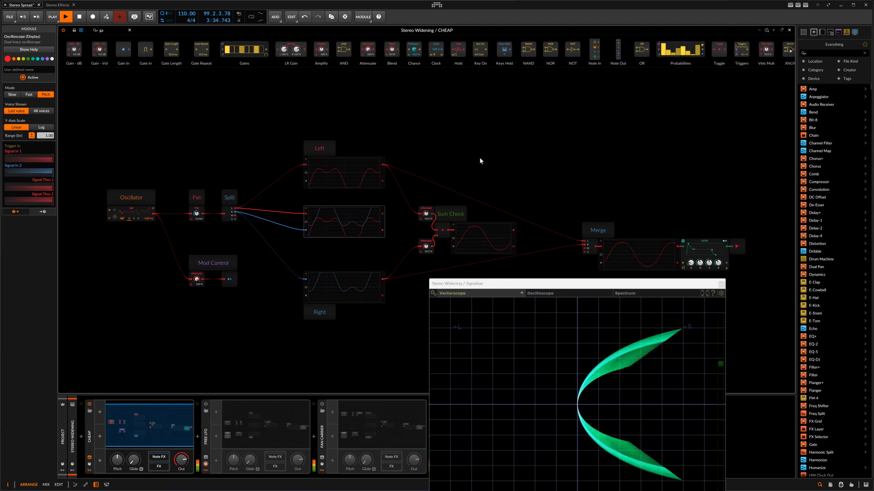
Step: Deactivate CHEAP in favour of the Pan Carrier device, and move Pan Carrier ahead of Free LFO in the device chain
left_click(89, 406)
left_click(215, 417)
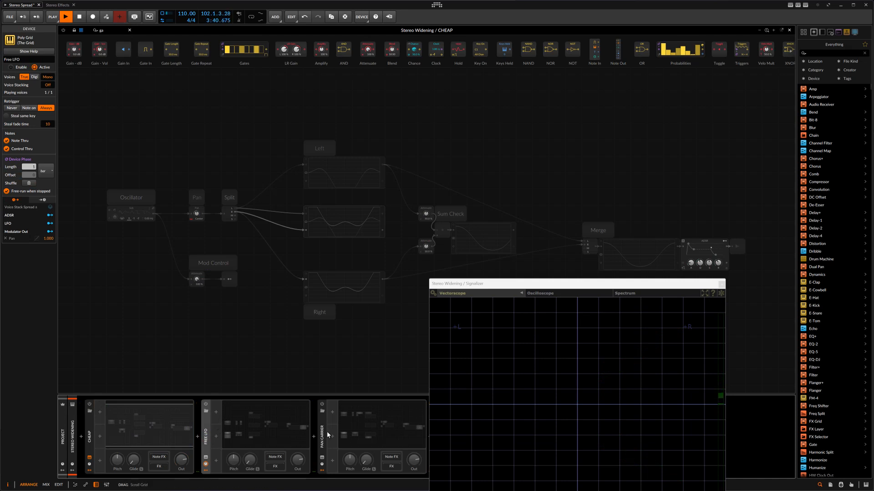
left_click(322, 405)
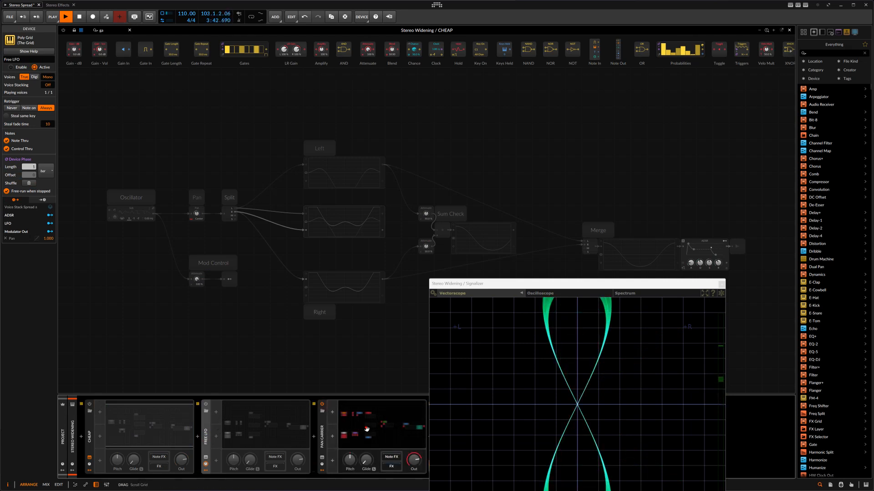
left_click(321, 430)
left_click_drag(321, 430, 242, 424)
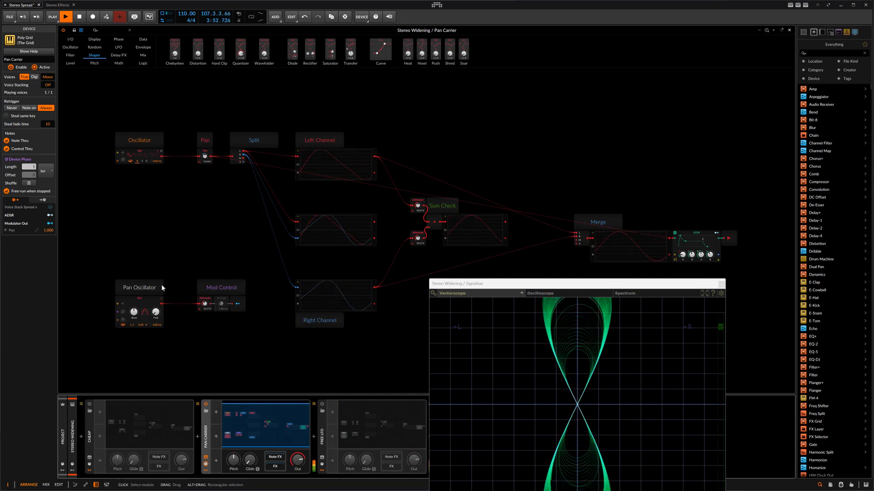
Step: Select the Pan Oscillator in the Pan Carrier patch and raise the Mod Control attenuation slightly
left_click(149, 304)
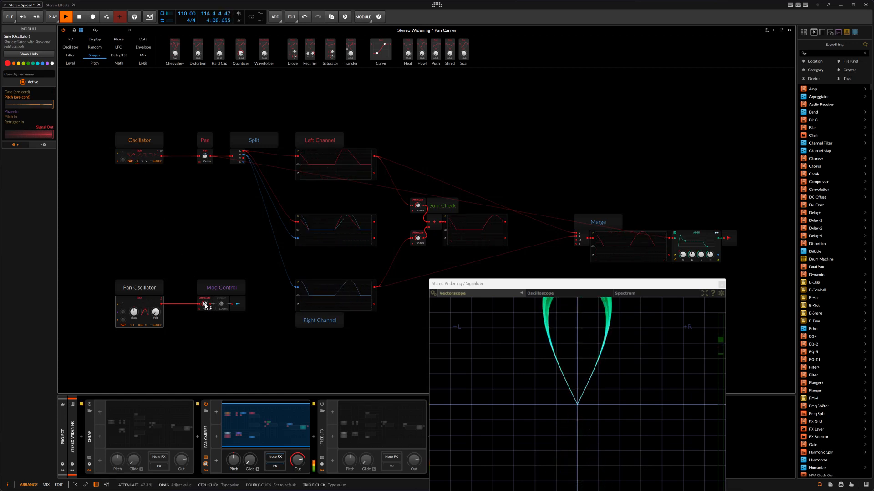
left_click_drag(205, 303, 205, 306)
Step: Compare with the CHEAP patch while Pan Carrier is switched off, and reopen and reactivate Pan Carrier
left_click(143, 411)
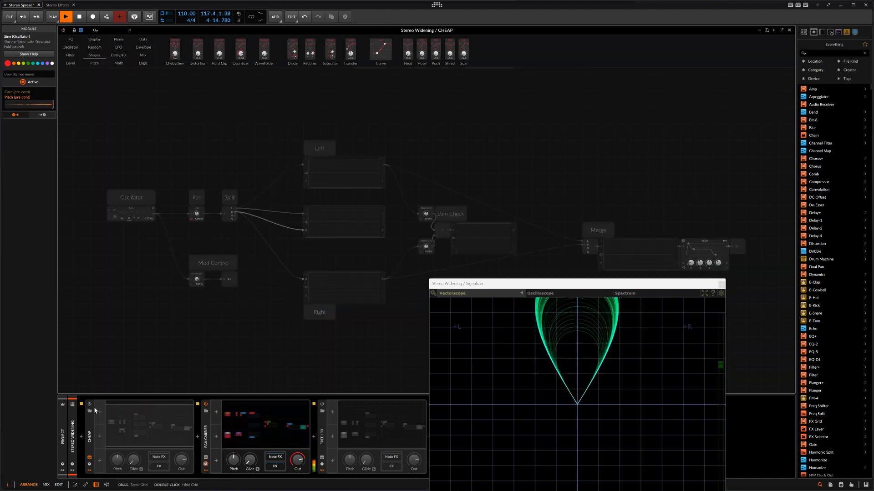
left_click(206, 405)
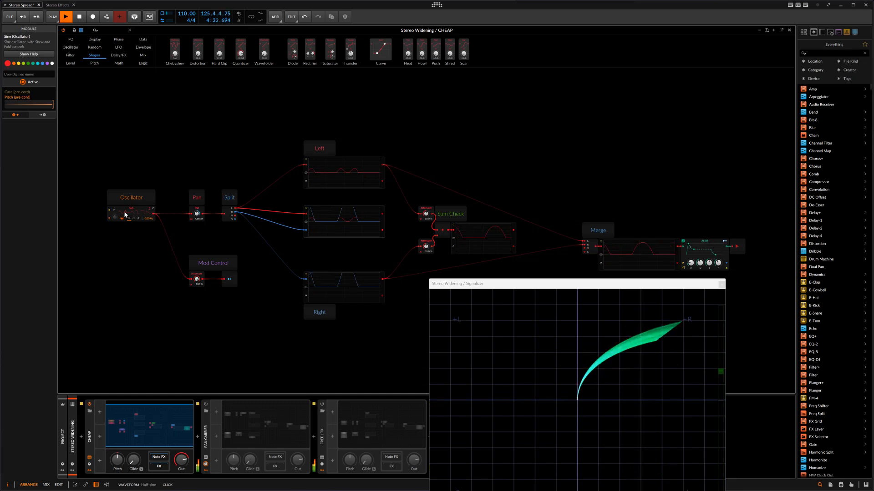
left_click(239, 419)
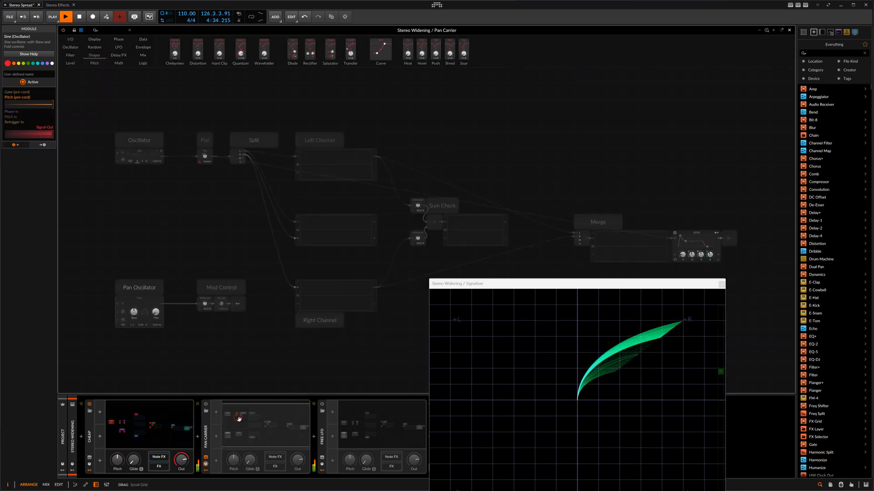
left_click(206, 405)
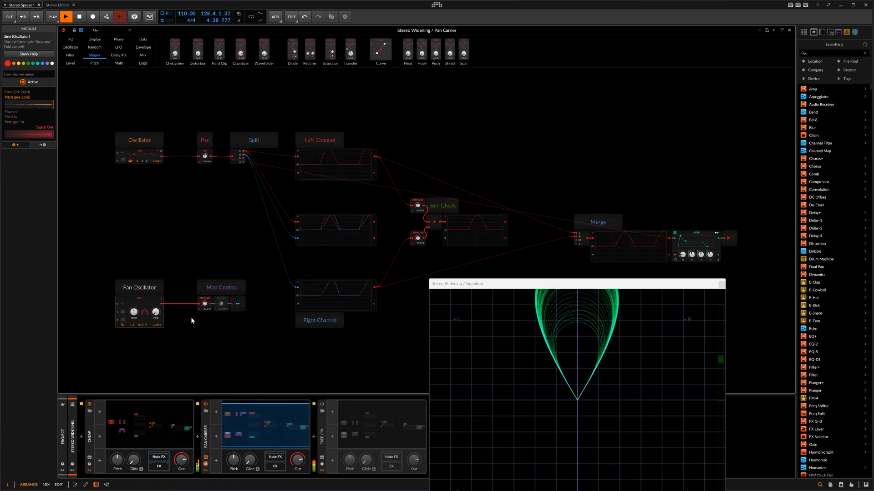
Step: Raise the Pan Carrier's Mod Control attenuation further to widen the stereo image, and select the Pan Oscillator
left_click_drag(205, 305, 206, 283)
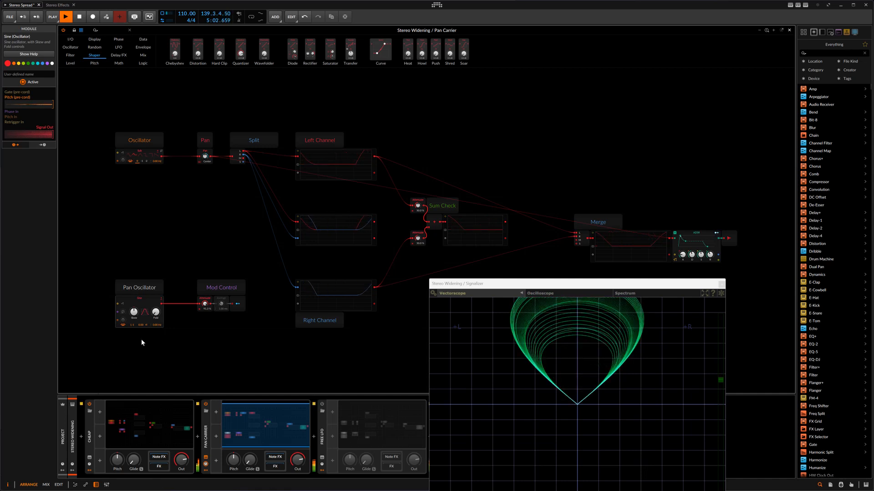
left_click(130, 300)
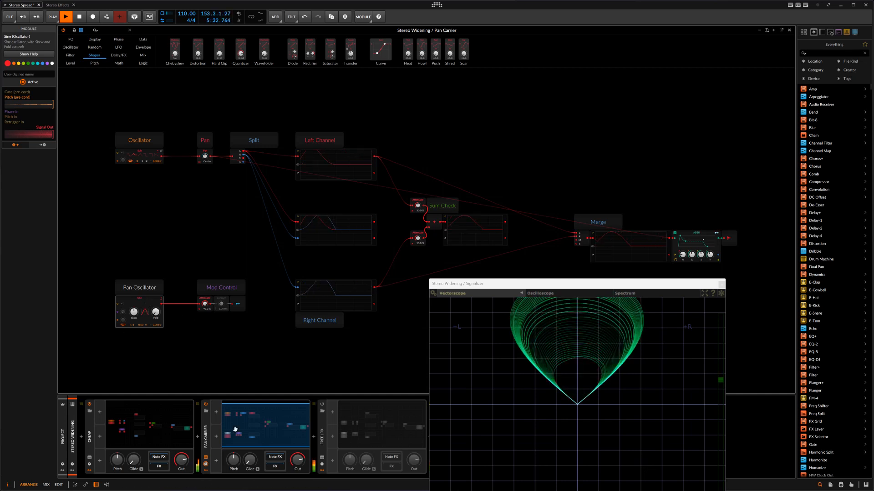
Step: Switch off the Pan Carrier device and activate Free LFO, with its patch opened
left_click(206, 404)
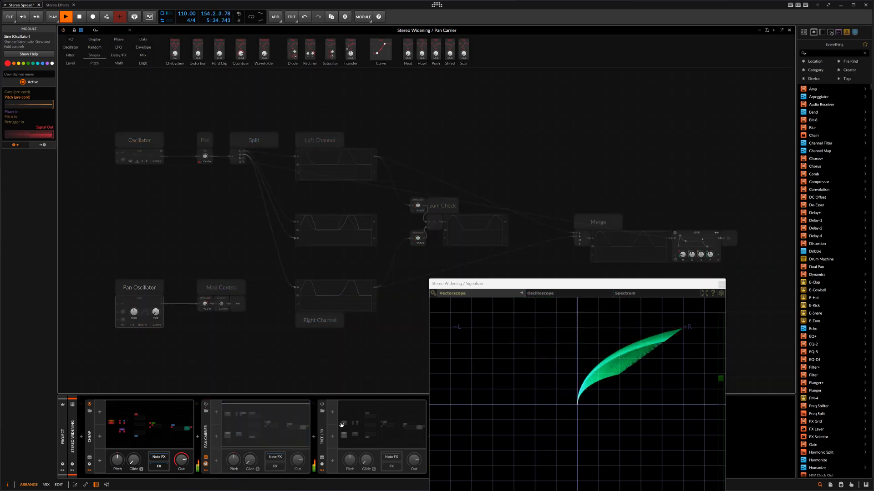
left_click(322, 404)
left_click(322, 404)
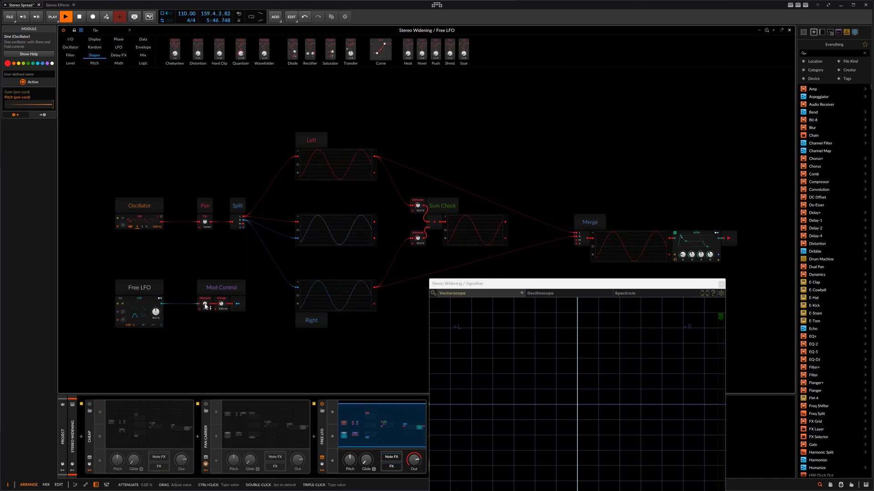
Step: Set the Free LFO patch's Mod Control attenuation to 80.7 % and fine-tune its averaging time, finishing with the LFO module selected
left_click_drag(207, 307, 207, 303)
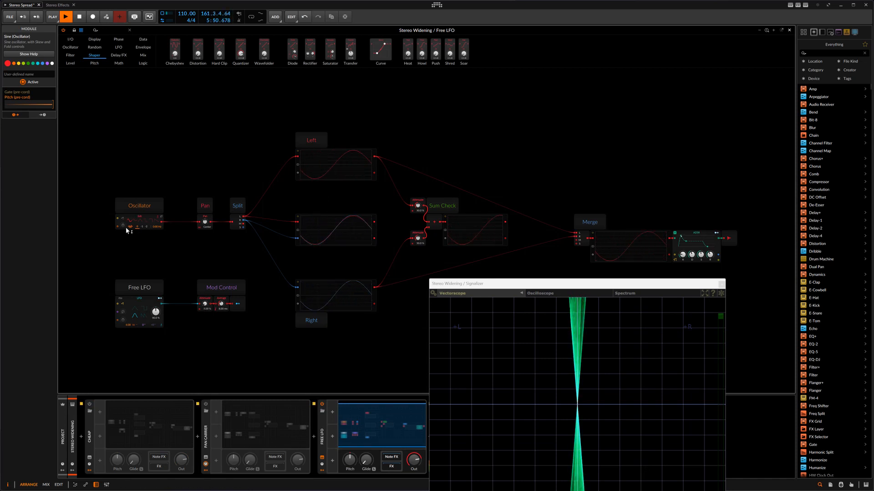
left_click_drag(204, 299, 204, 285)
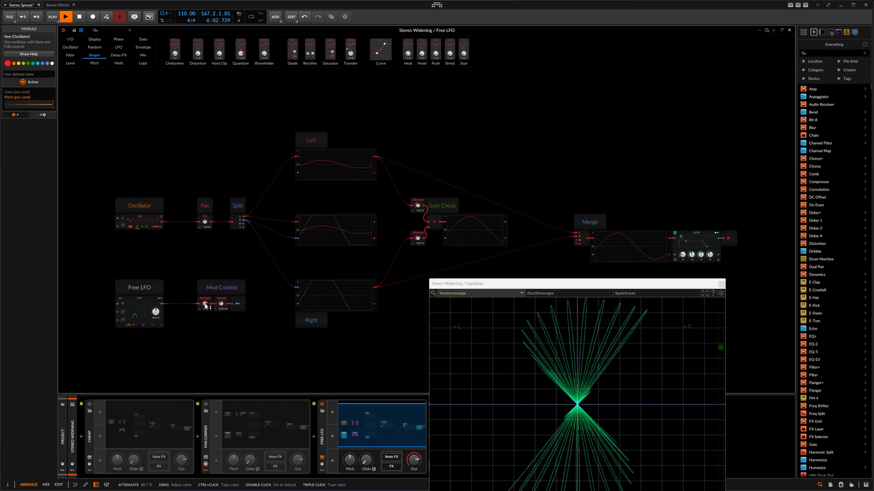
left_click_drag(223, 304, 223, 310)
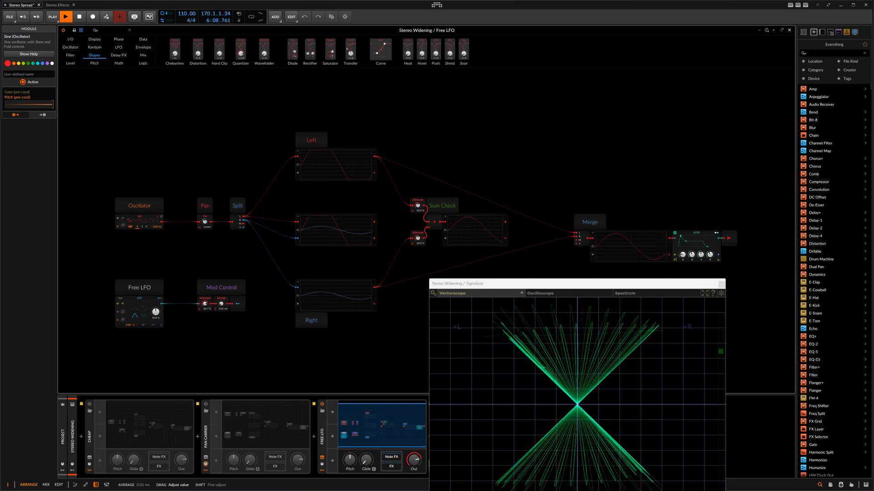
left_click_drag(222, 304, 223, 305)
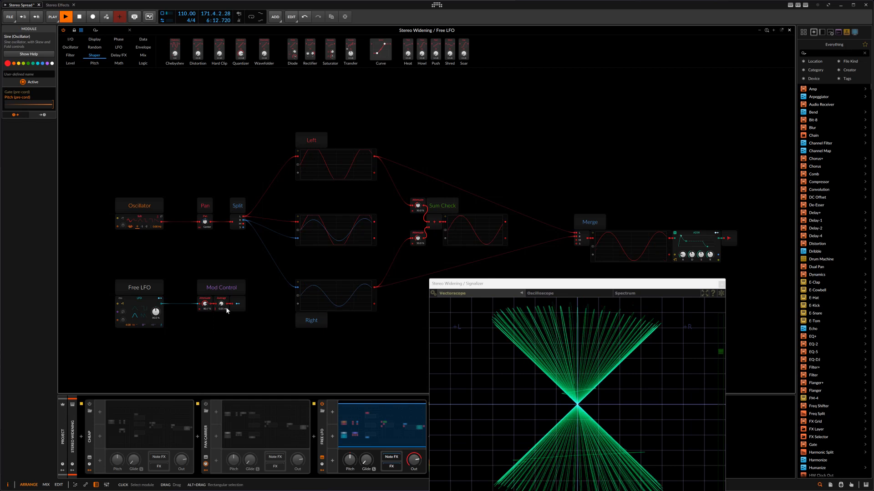
left_click(150, 300)
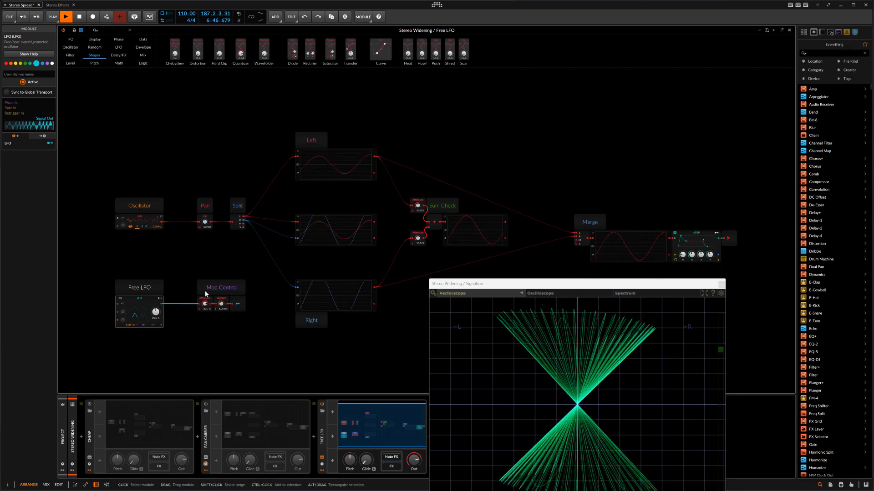
Step: Raise the Free LFO patch's Mod Control attenuation to 100 % and increase the LFO rate to 32.00
left_click_drag(211, 303, 210, 286)
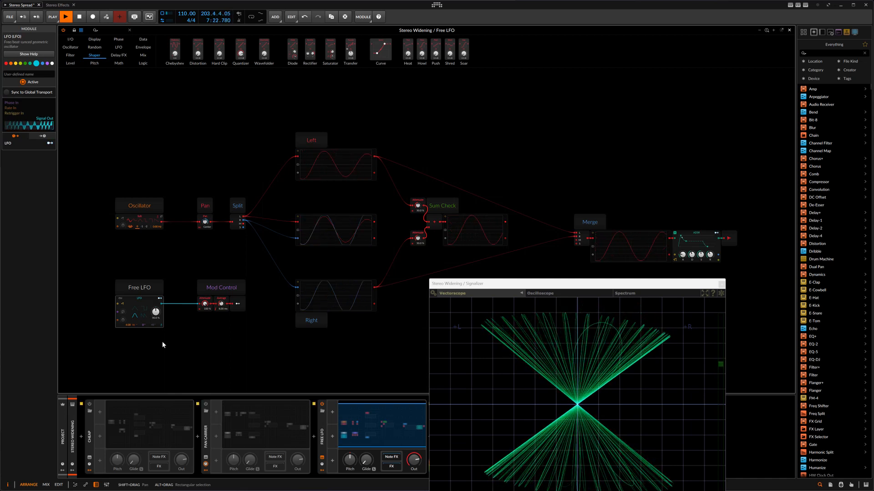
mouse_move(127, 325)
left_mouse_down()
mouse_move(127, 336)
mouse_move(127, 316)
left_mouse_up()
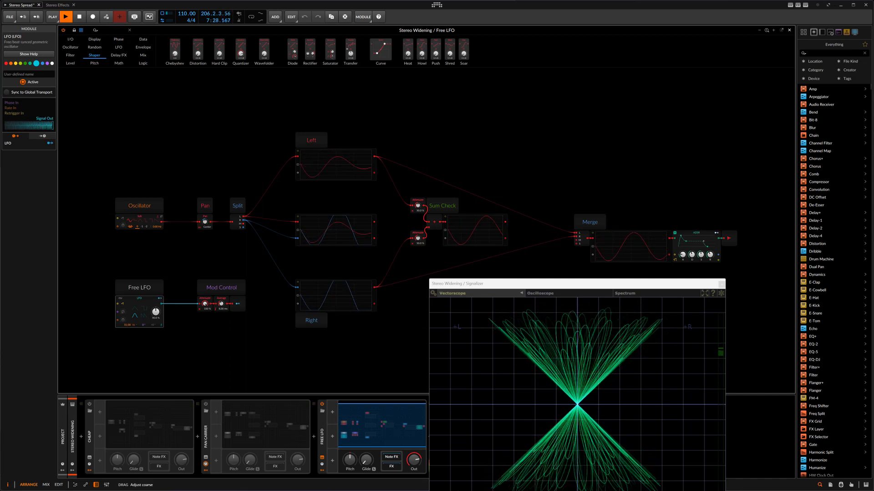
left_click(133, 325)
left_click(149, 339)
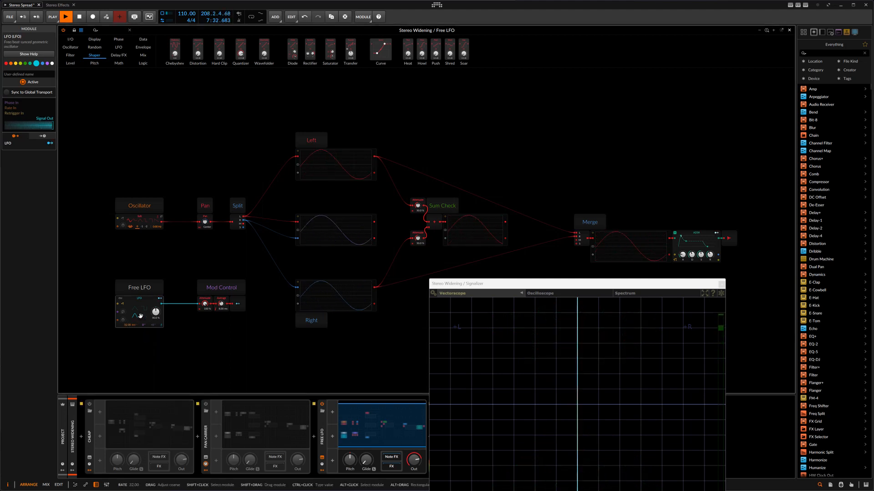
Step: Set the Mod Control attenuation to 94.7 % and slow the LFO rate down to 0.08, leaving nothing selected
left_click_drag(205, 304, 205, 360)
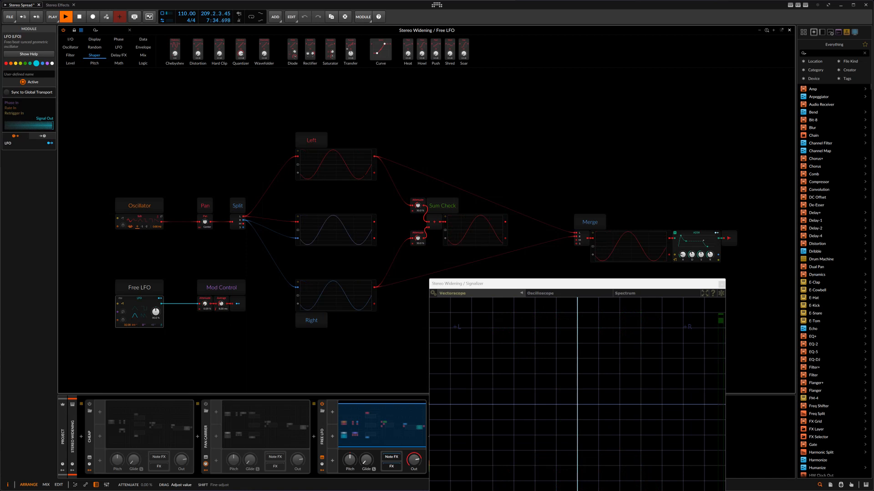
left_click_drag(127, 325, 124, 339)
left_click_drag(205, 304, 205, 275)
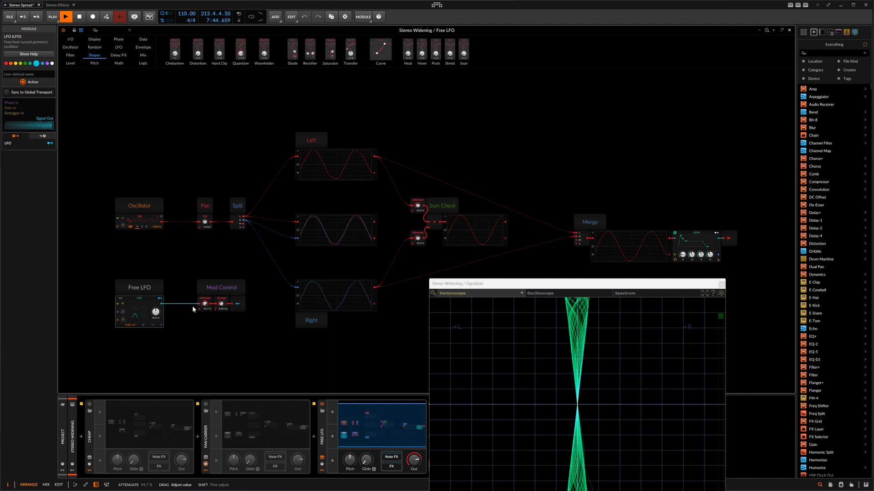
left_click_drag(128, 326, 128, 340)
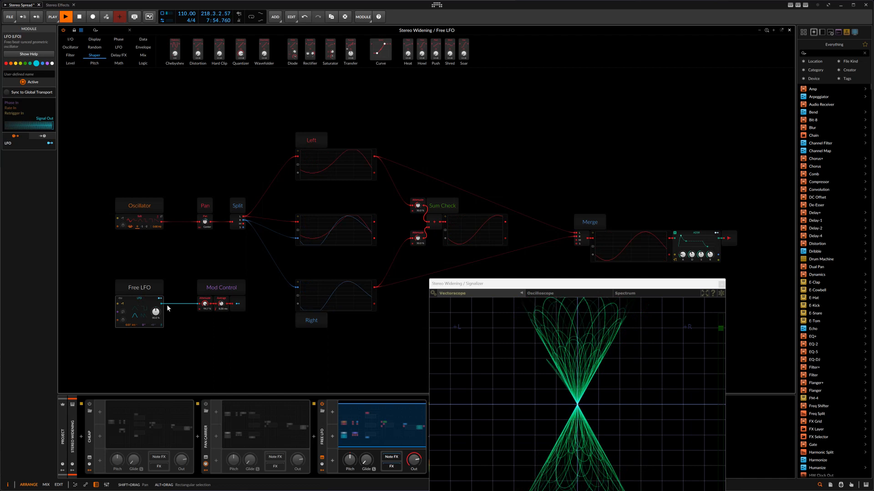
left_click_drag(129, 325, 130, 323)
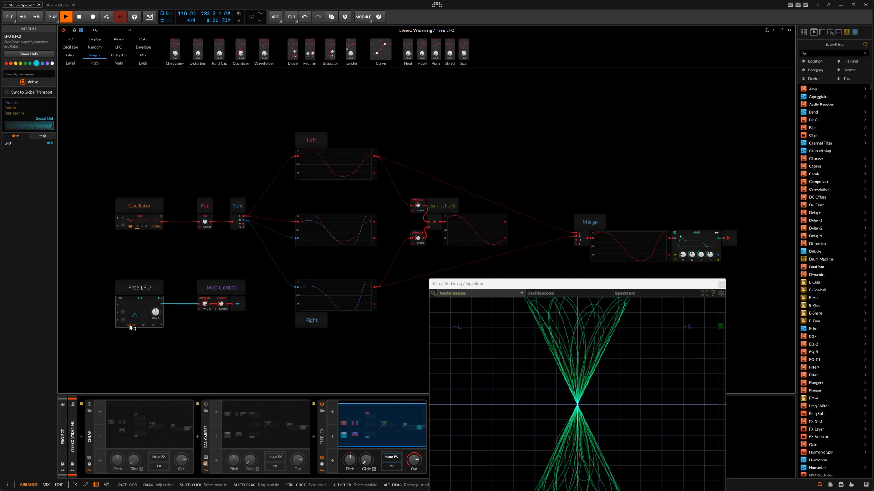
left_click(240, 255)
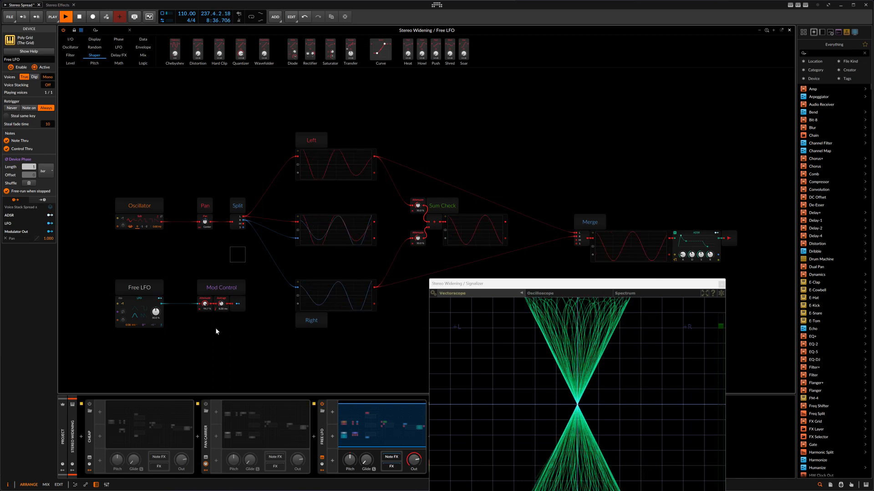
Step: Move the vectorscope window off the device chain, switch off Free LFO, and activate Carrier with its patch opened
left_click_drag(561, 288, 704, 307)
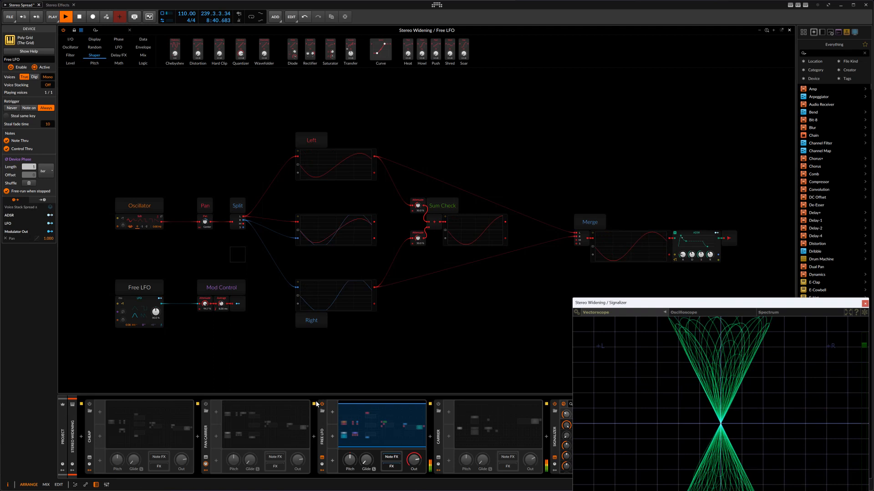
left_click(322, 405)
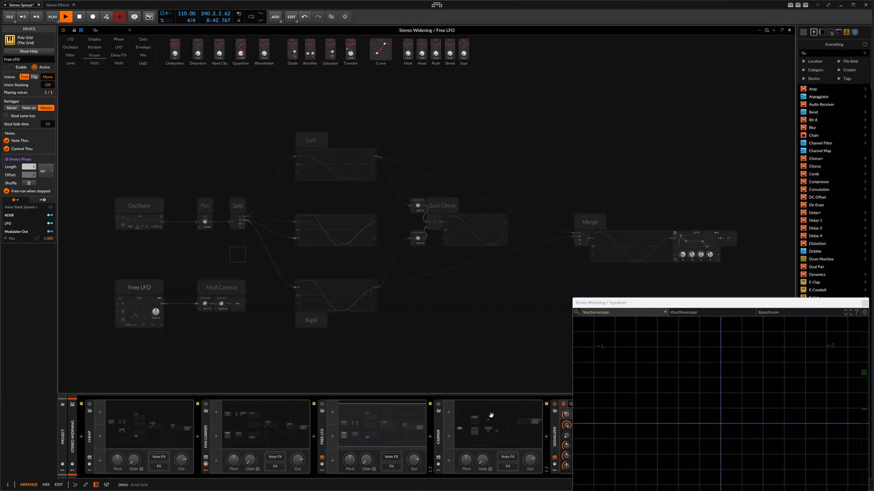
left_click(438, 404)
left_click(438, 405)
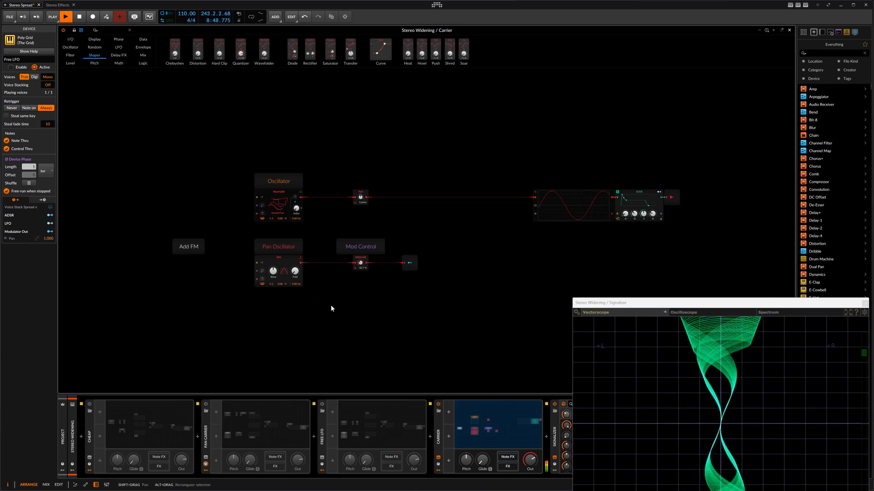
Step: Reposition the vectorscope window for a fuller view and raise the Carrier patch's Mod Control attenuation to widen the stereo image
left_click_drag(621, 303, 587, 285)
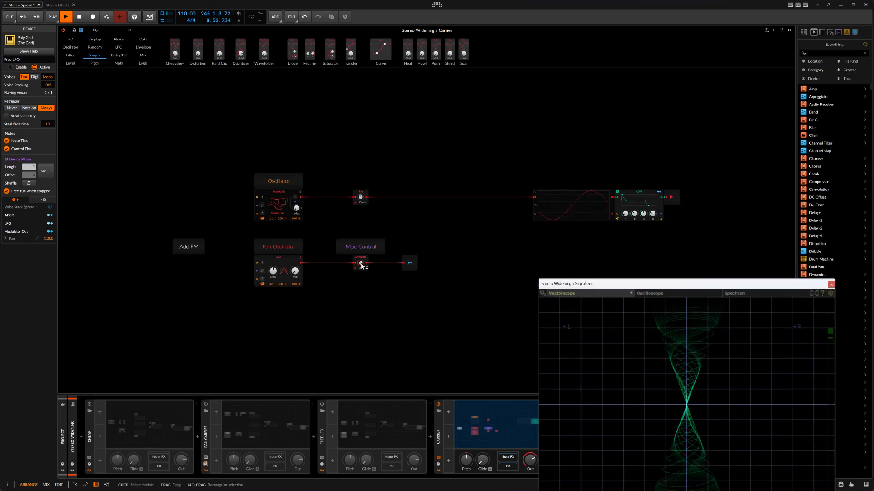
mouse_move(361, 267)
left_mouse_down()
mouse_move(361, 255)
mouse_move(360, 264)
left_mouse_up()
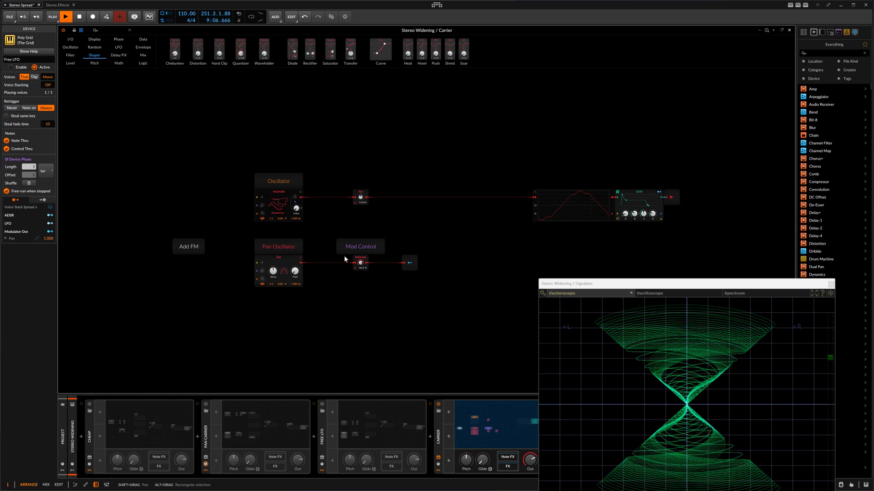
left_click(360, 264)
Step: Load the Sparkles 2 wavetable into the Carrier patch's Oscillator and adjust its table index
left_click_drag(297, 209, 279, 209)
right_click(281, 203)
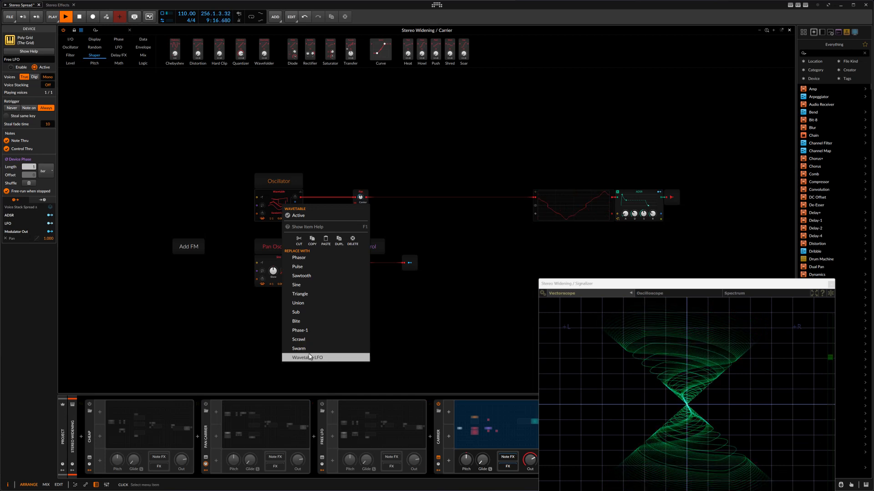
left_click(277, 207)
left_click(278, 207)
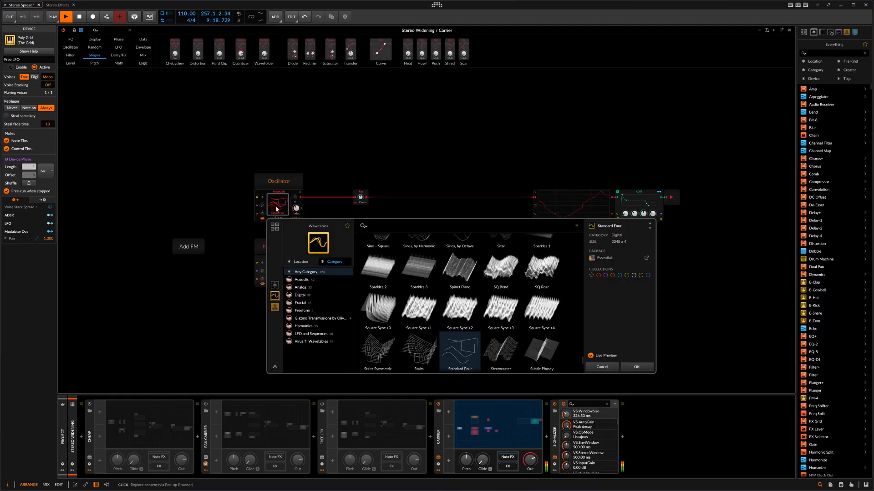
left_click(374, 268)
left_click(360, 221)
left_click_drag(296, 208, 296, 208)
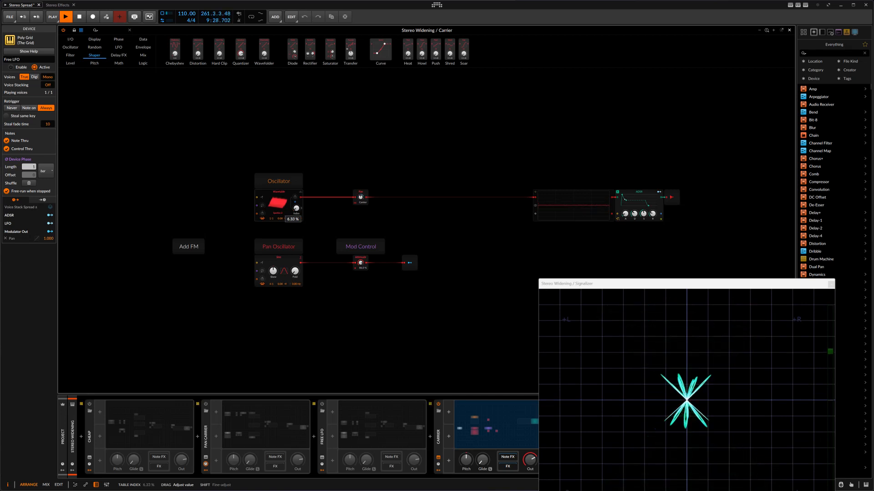
left_click_drag(296, 208, 296, 208)
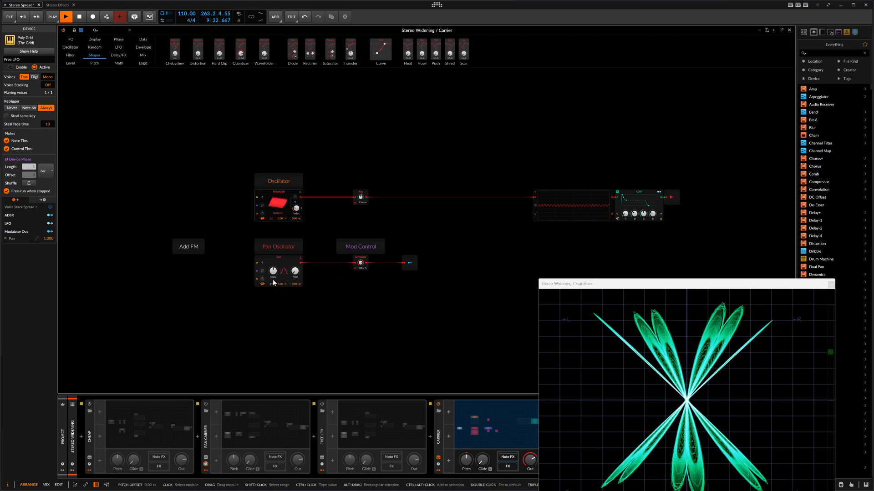
Step: Replace the Oscillator's wavetable with Sine Fractal Odd
left_click(277, 207)
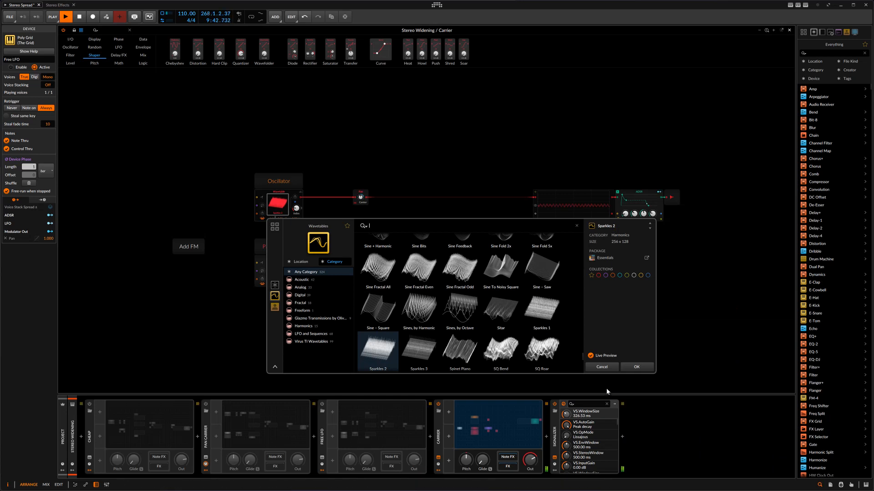
key("Escape")
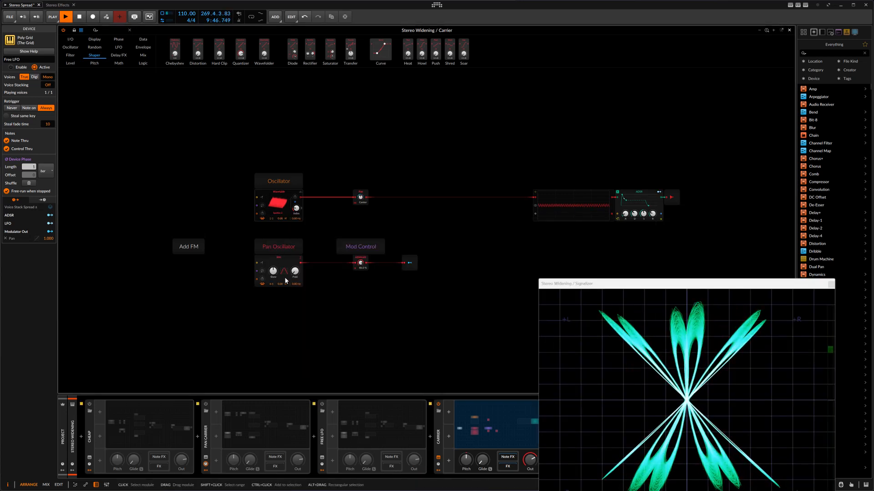
left_click(278, 203)
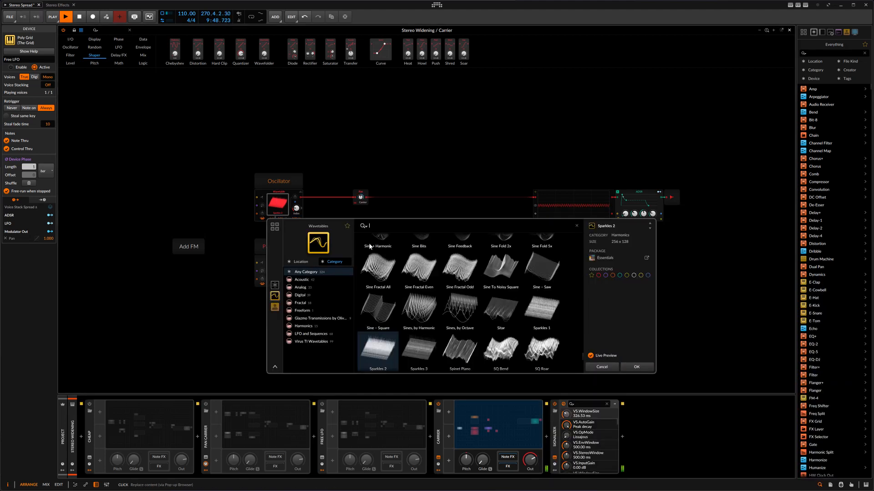
left_click(464, 277)
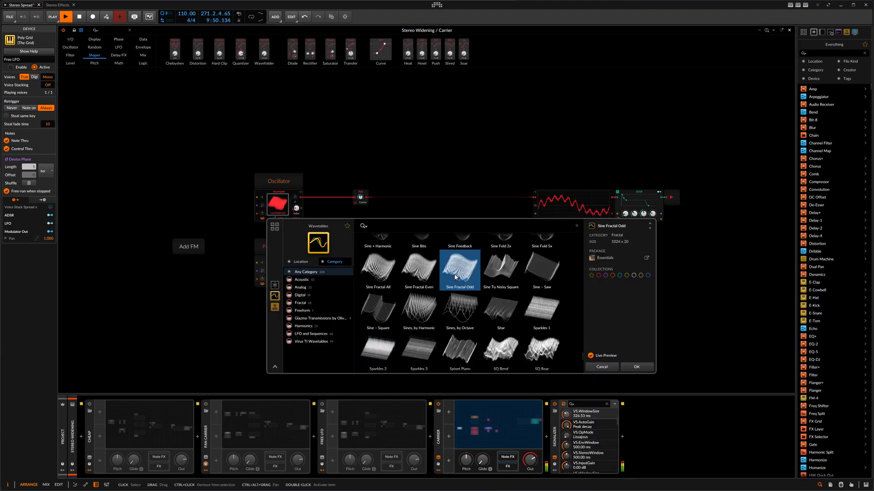
left_click(638, 367)
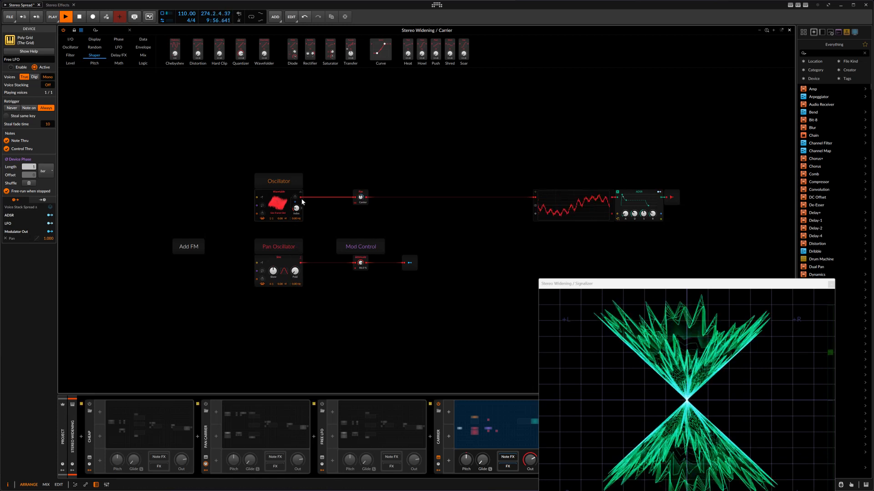
Step: Route the Oscillator's output into the Pan Oscillator to add FM, adjust its modulation, and clear the selection
left_click_drag(301, 198, 262, 197)
mouse_move(272, 275)
left_mouse_down()
mouse_move(272, 246)
mouse_move(295, 272)
mouse_move(273, 271)
left_mouse_up()
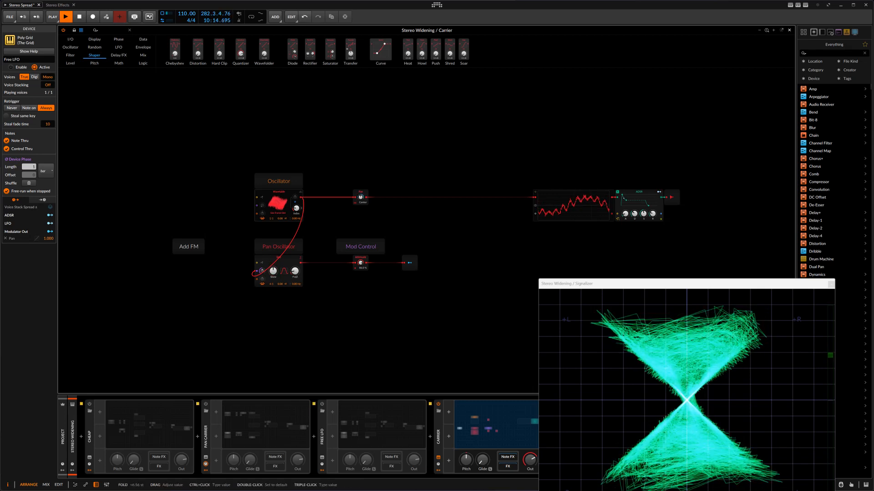
left_click(362, 291)
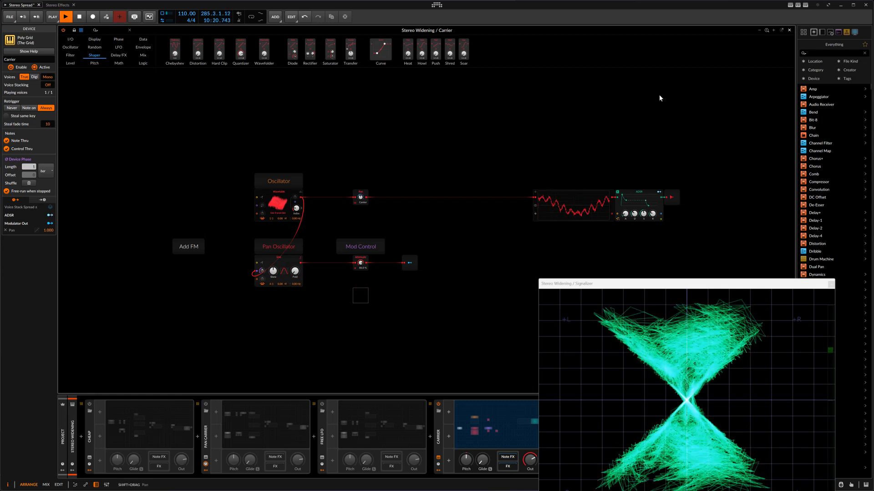
left_click(612, 112)
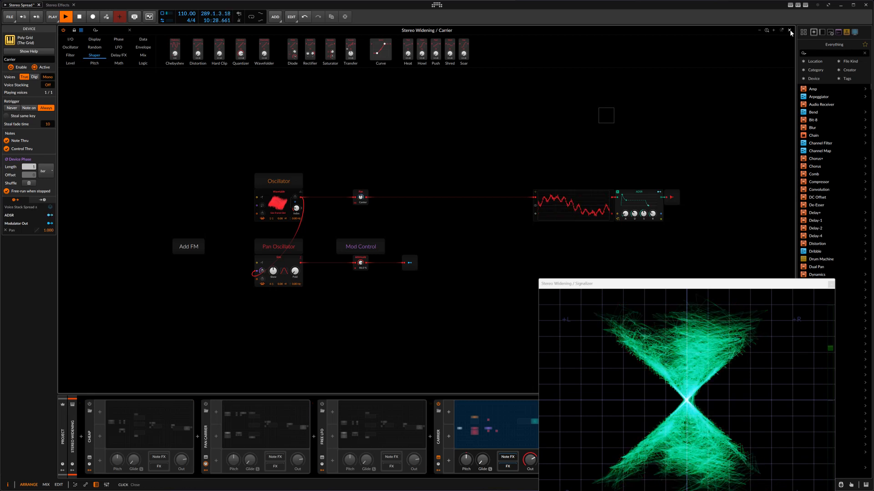
Step: Switch from the Carrier device to CHEAP with its patch opened, and lower its Mod Control attenuation
left_click(90, 404)
left_click(322, 404)
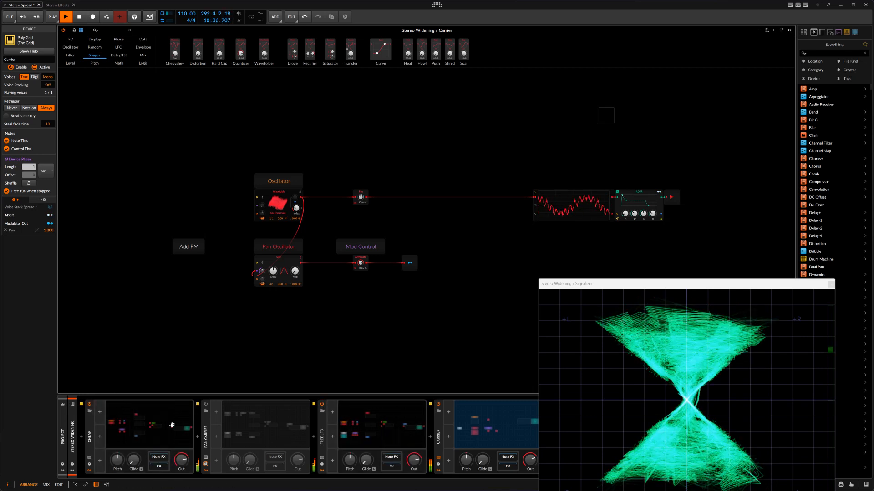
left_click(322, 404)
left_click(161, 438)
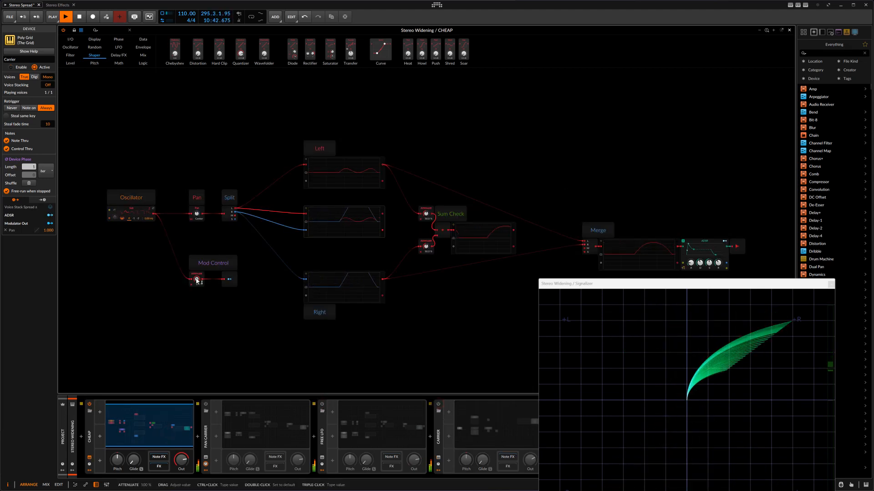
left_click_drag(201, 285, 200, 339)
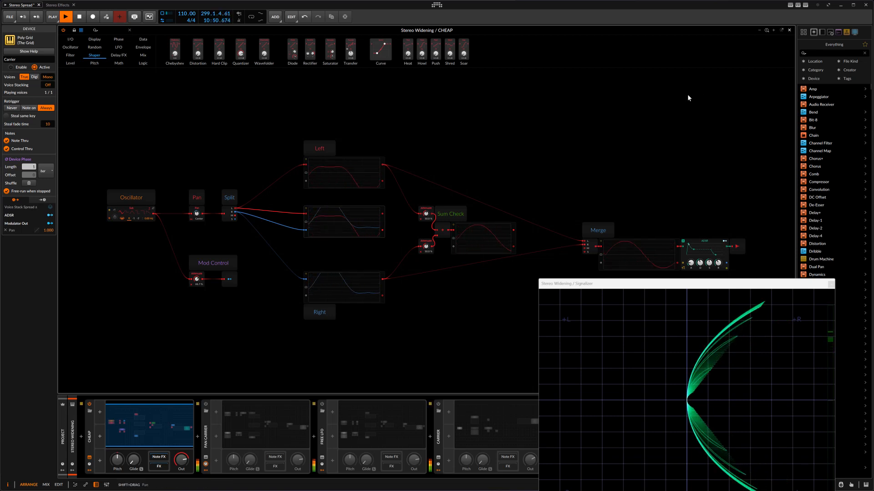